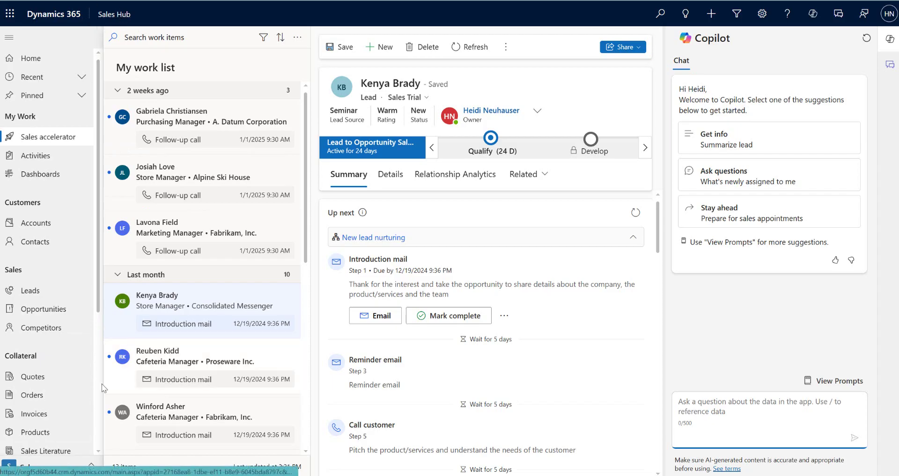
Step: Go to App Settings, show all sales settings, and expand Sales process and management
click(47, 467)
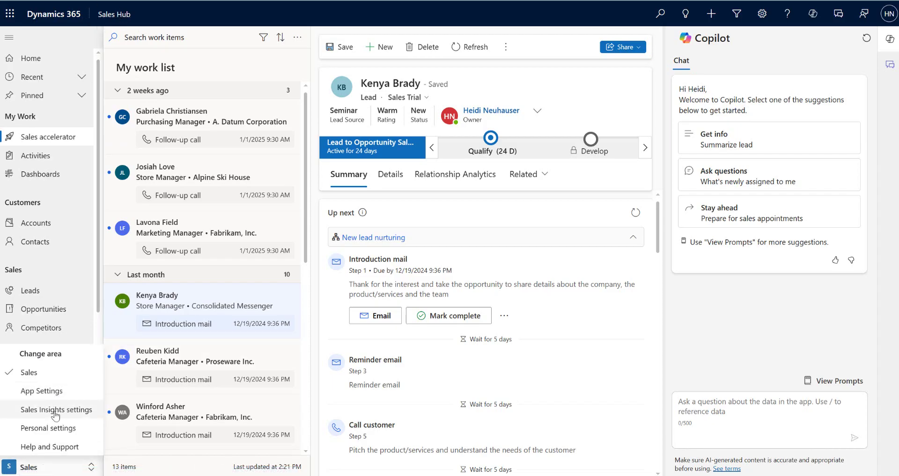
click(63, 396)
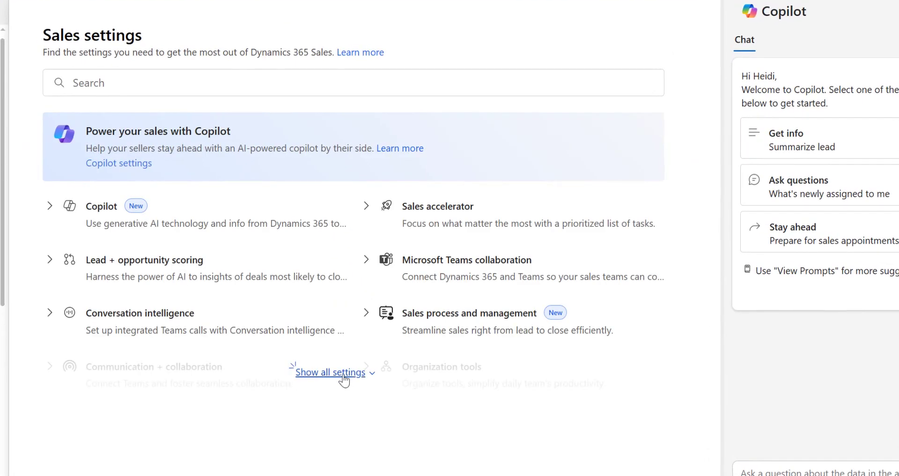
click(341, 375)
scroll(417, 337, down, 2)
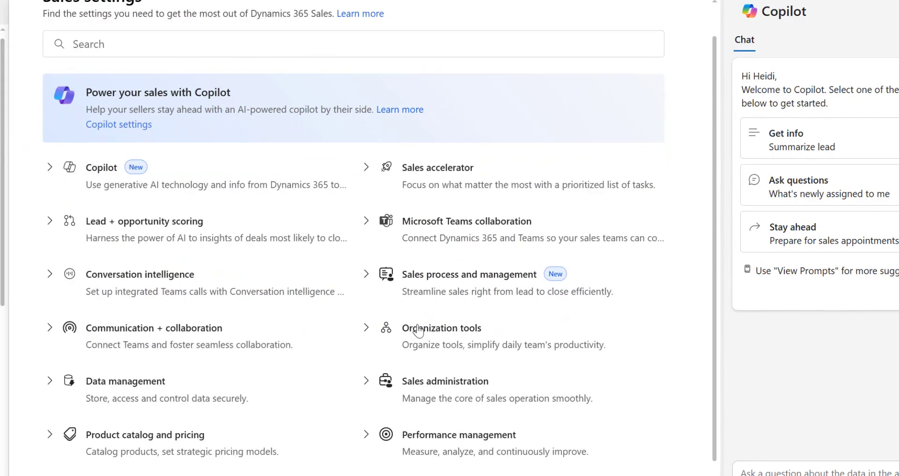
scroll(472, 266, down, 2)
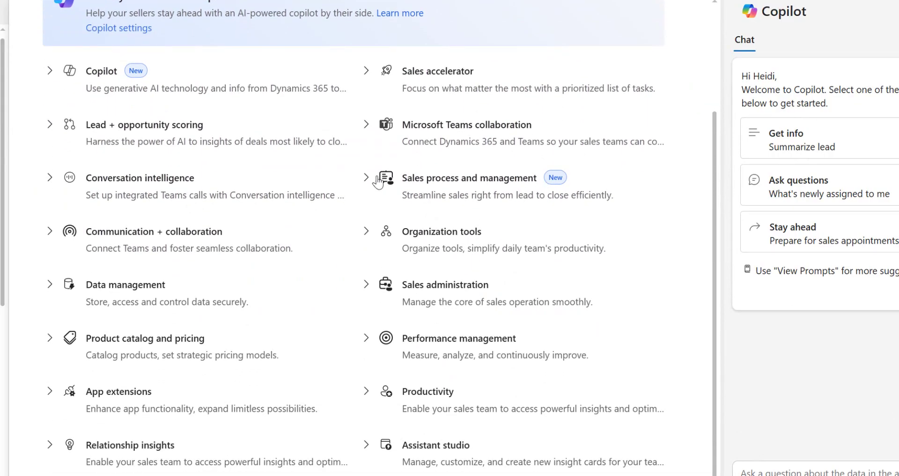
click(368, 177)
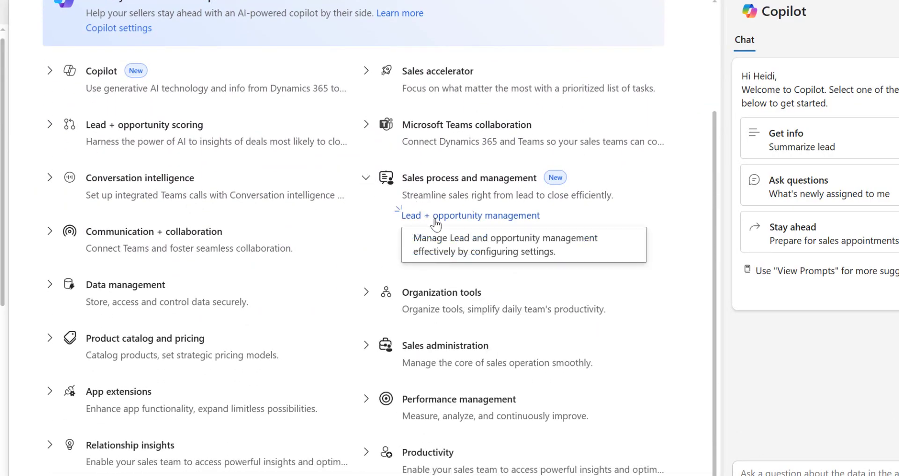
Step: Open Lead + opportunity management and switch to the Opportunity closing settings
click(490, 219)
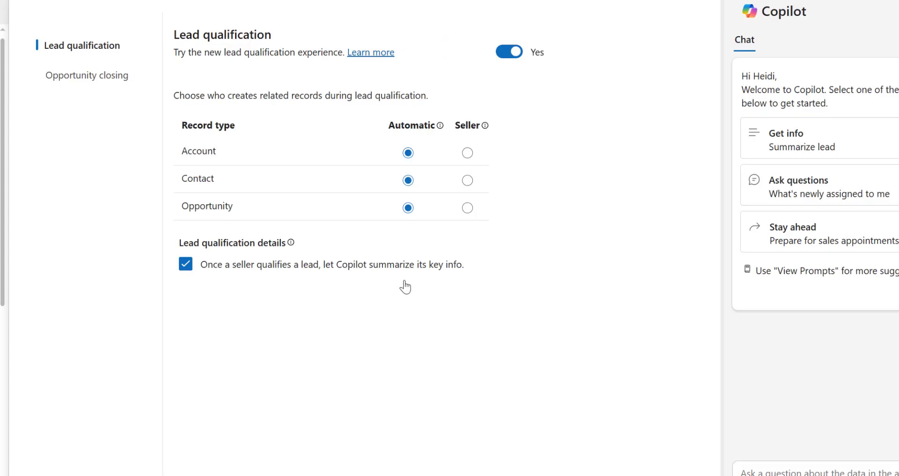
click(104, 76)
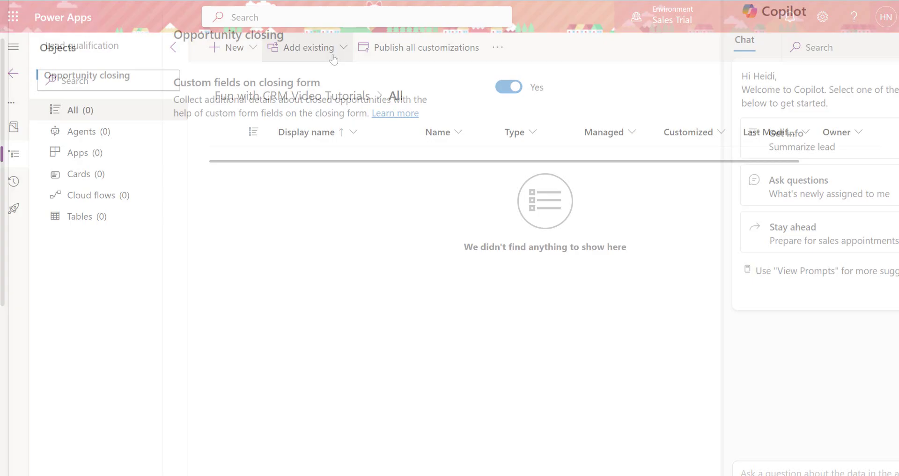
Step: Add the existing Opportunity Close table, found by searching 'opport', to the solution
click(326, 56)
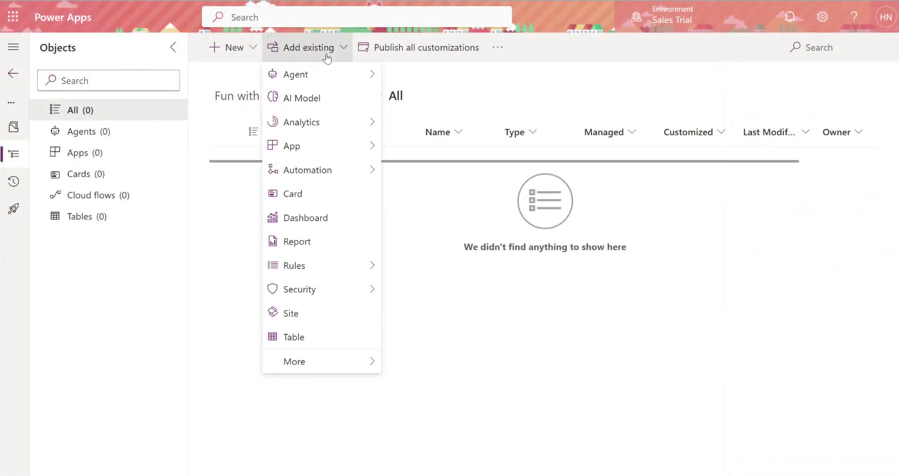
click(304, 338)
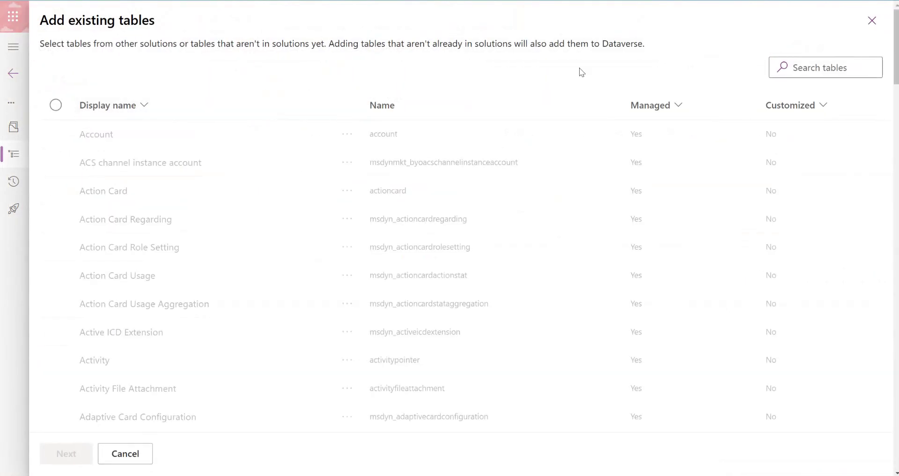
click(794, 67)
text(opport)
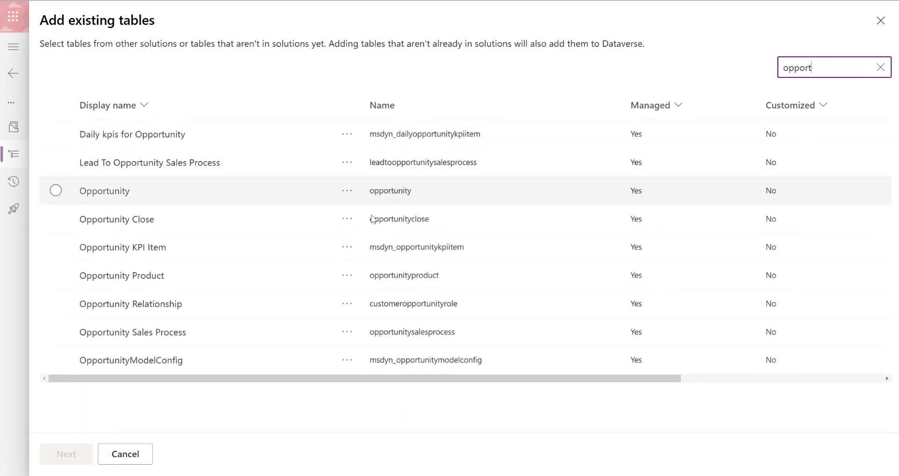
click(230, 218)
click(66, 454)
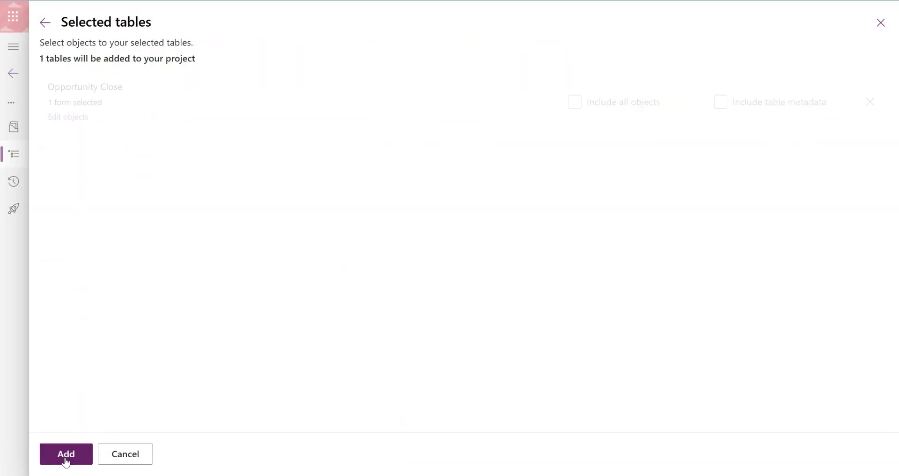
Step: Include only the Opportunity Close quick create form, excluding the Information form, and add it
click(65, 116)
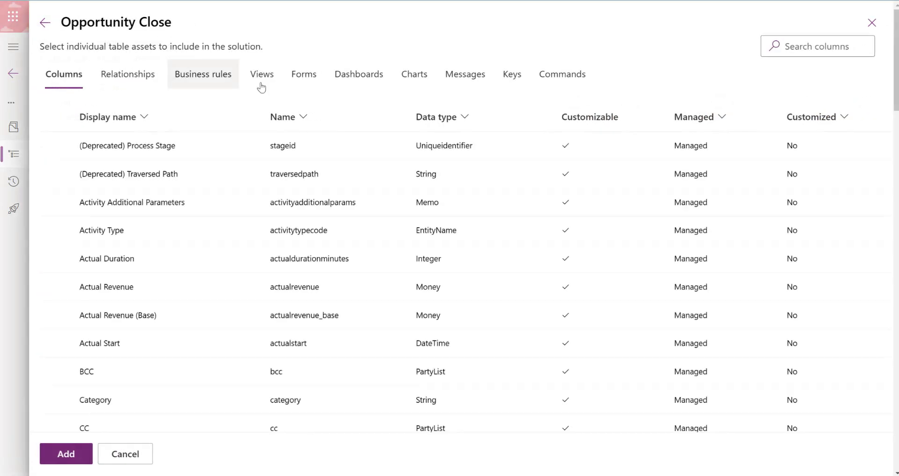
click(294, 79)
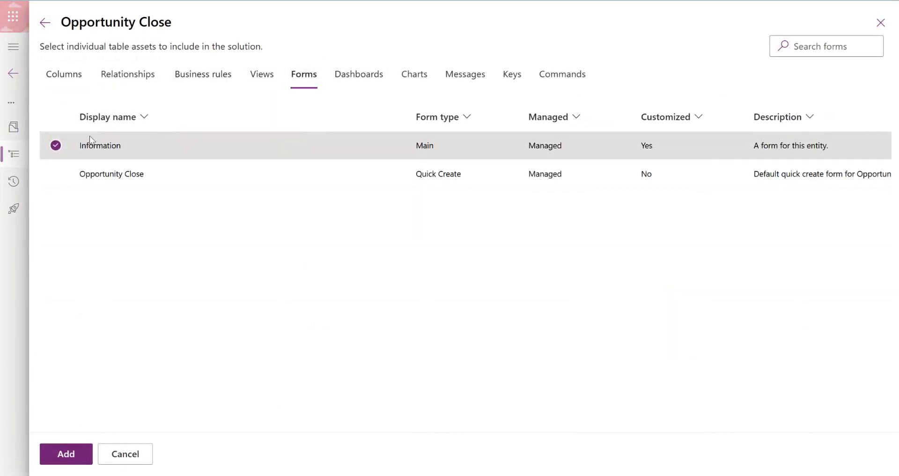
click(56, 145)
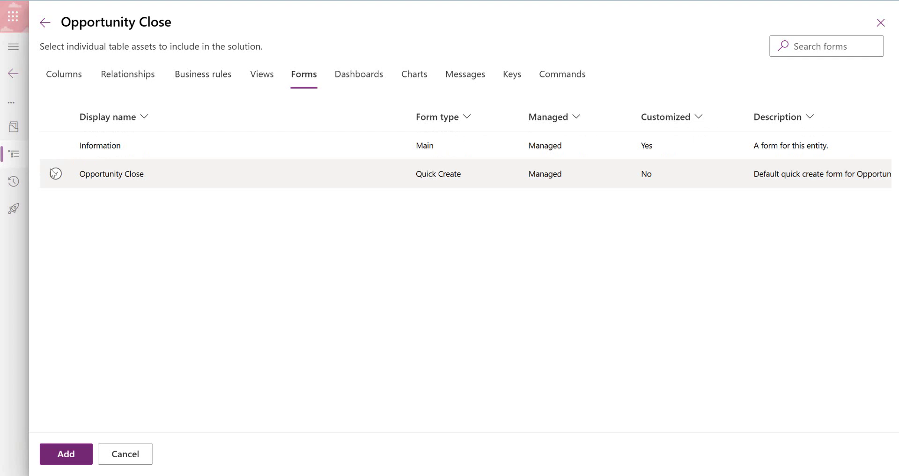
click(56, 173)
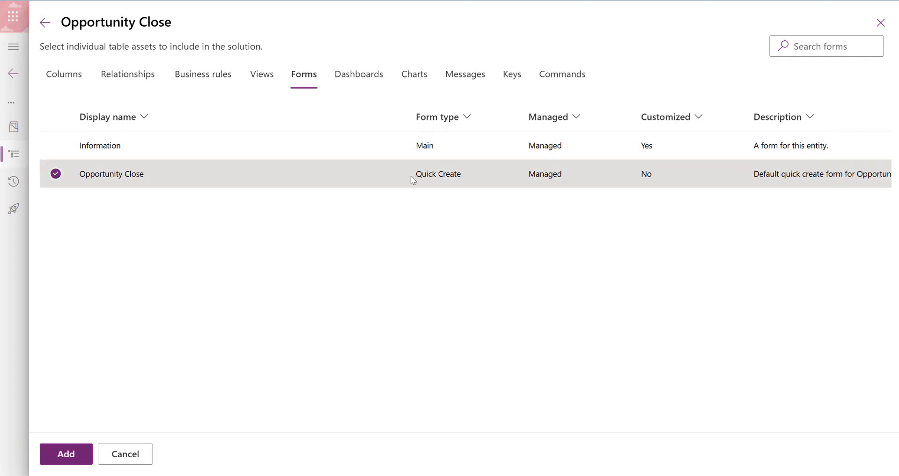
click(68, 460)
click(67, 455)
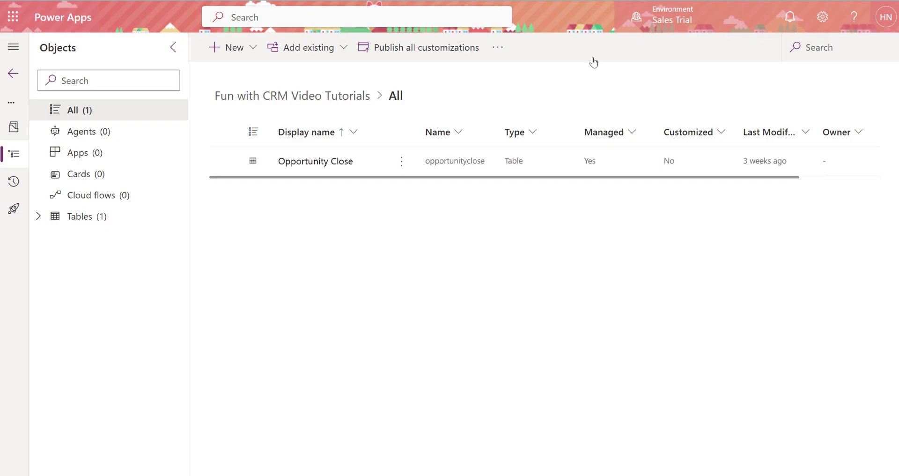
Step: Open the Opportunity Close table and list its forms
click(341, 189)
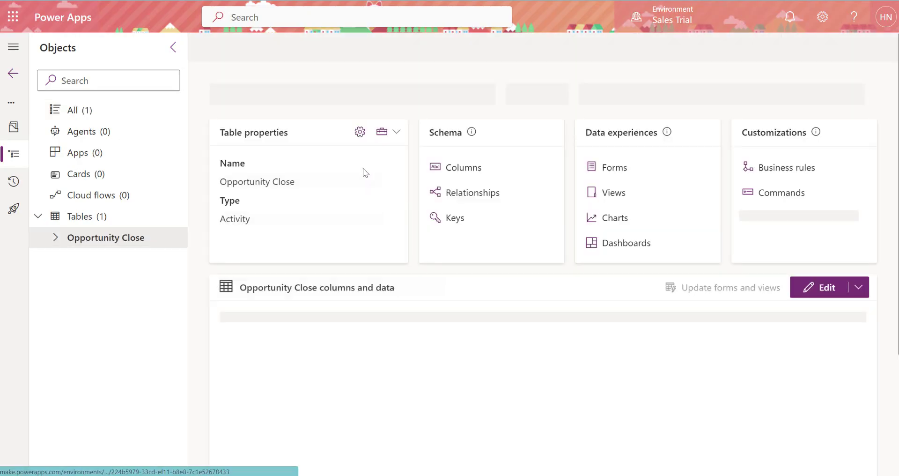
click(614, 167)
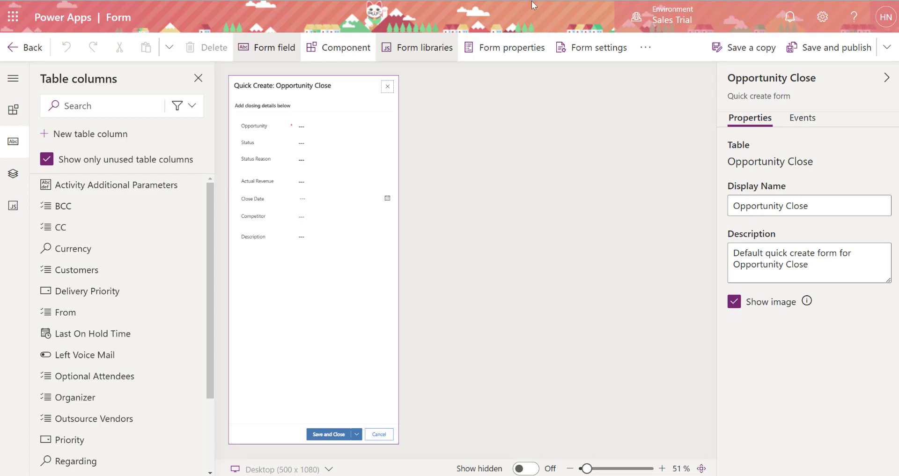
Step: Create the single-line text Order Number column, place it under Description, and publish the form
click(87, 140)
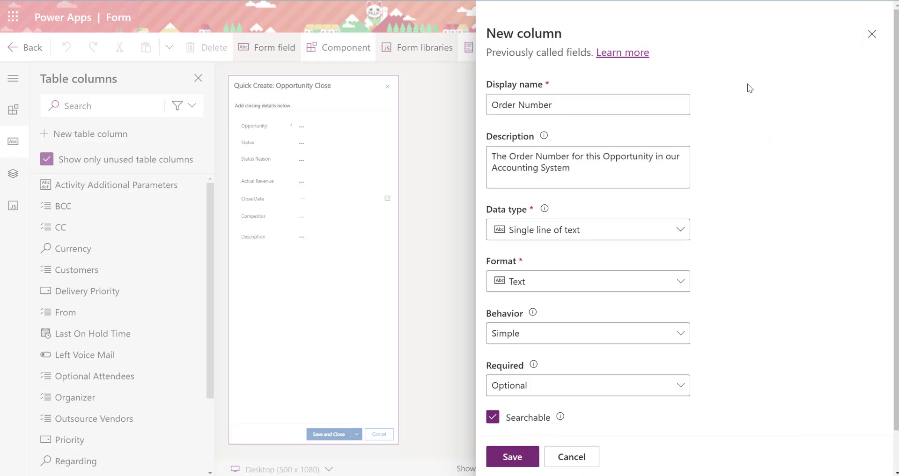
scroll(593, 200, down, 1)
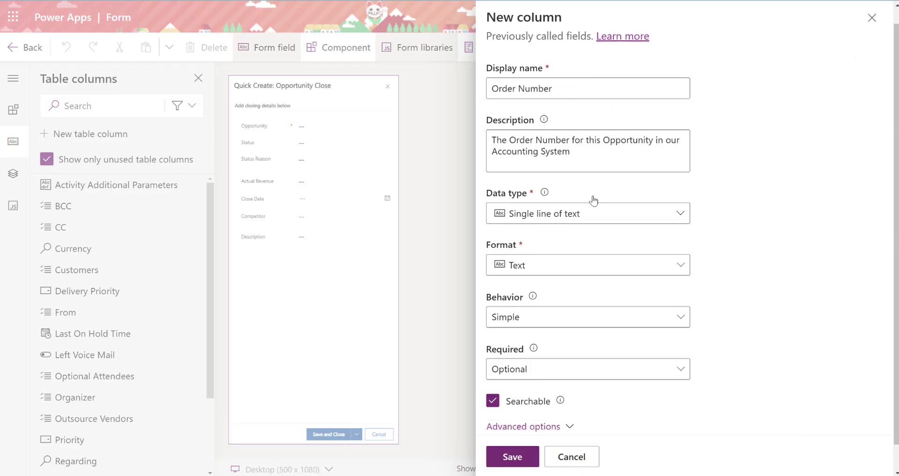
click(515, 456)
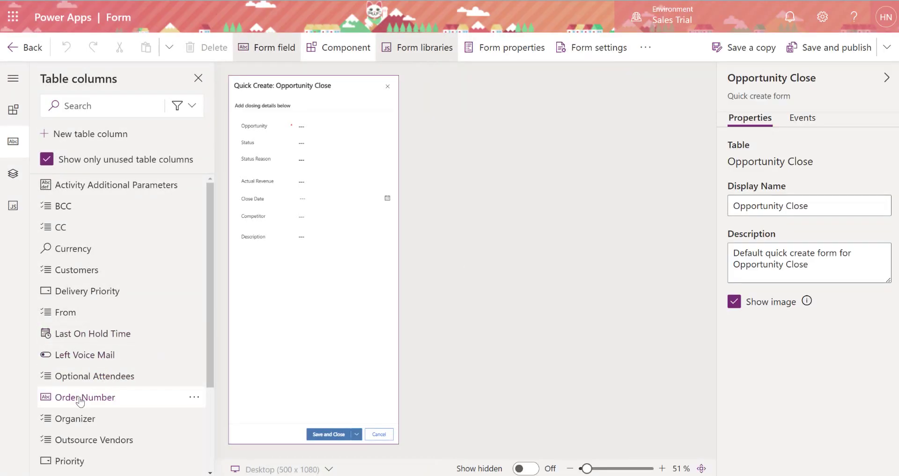
drag(80, 400, 348, 254)
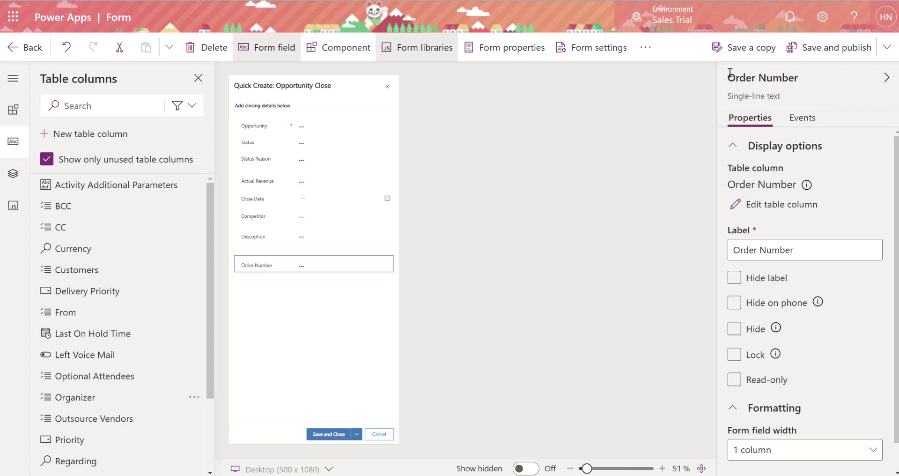
click(824, 47)
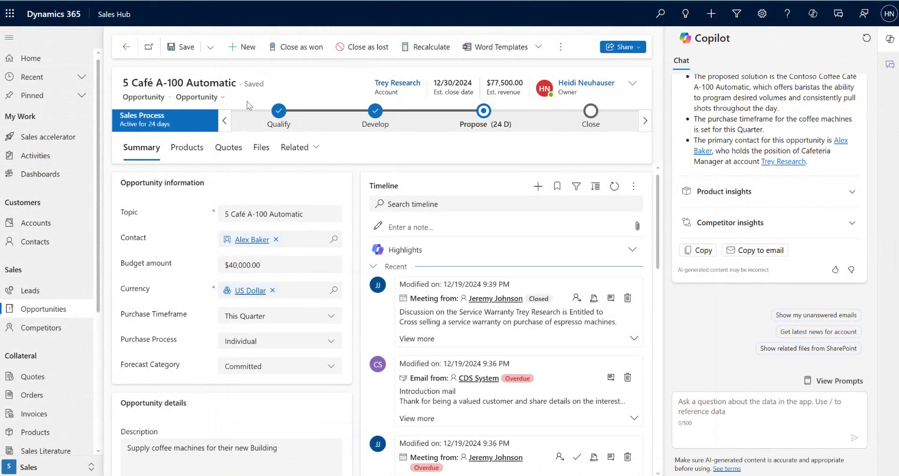
Step: Close 5 Café A-100 Automatic as won, entering the order number and saving
click(294, 46)
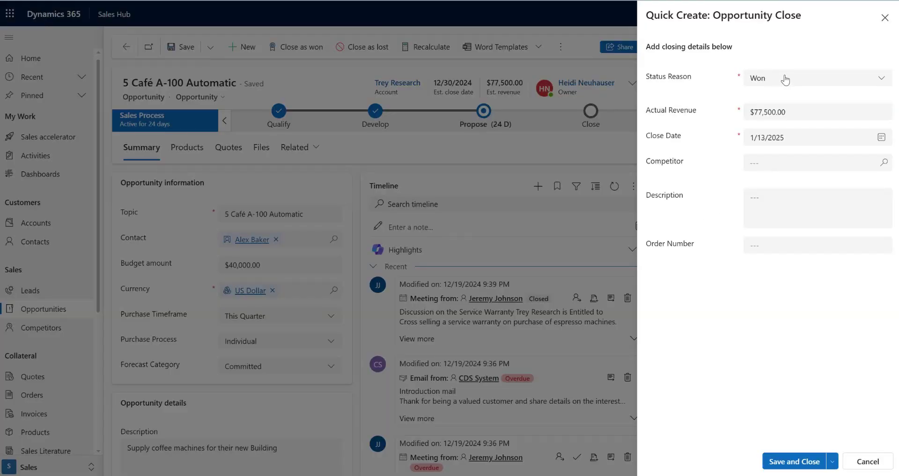
click(771, 248)
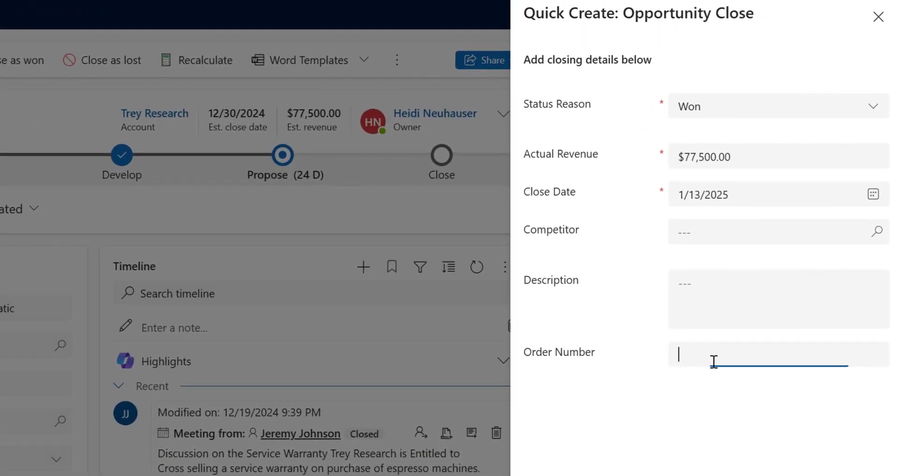
text(123456789)
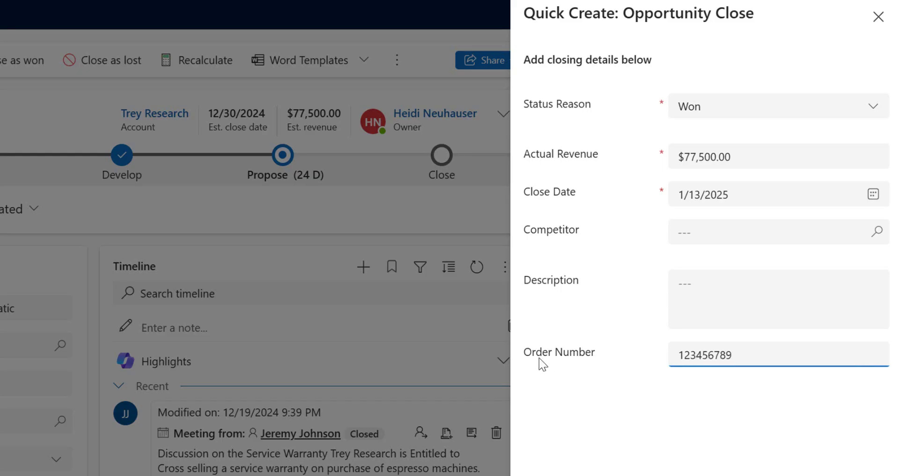
key(ctrl+s)
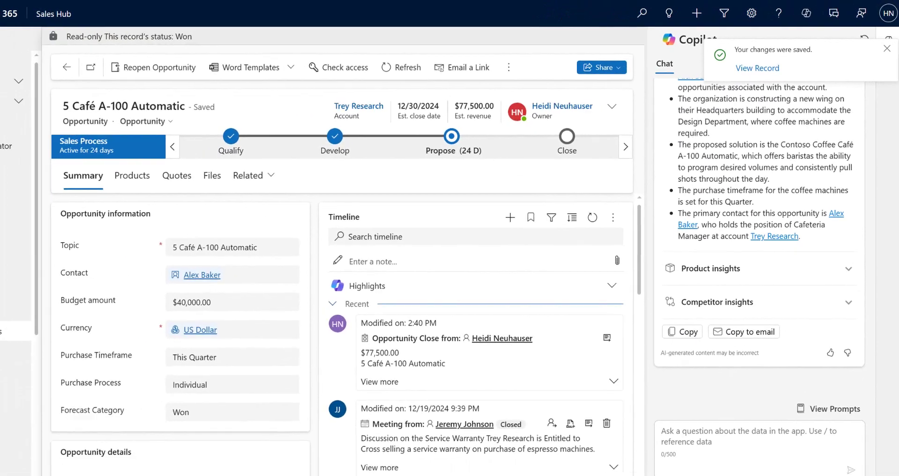
Step: Return to open opportunities, open 2 Semiautomatic Espresso Machines, and start closing it as lost
click(19, 37)
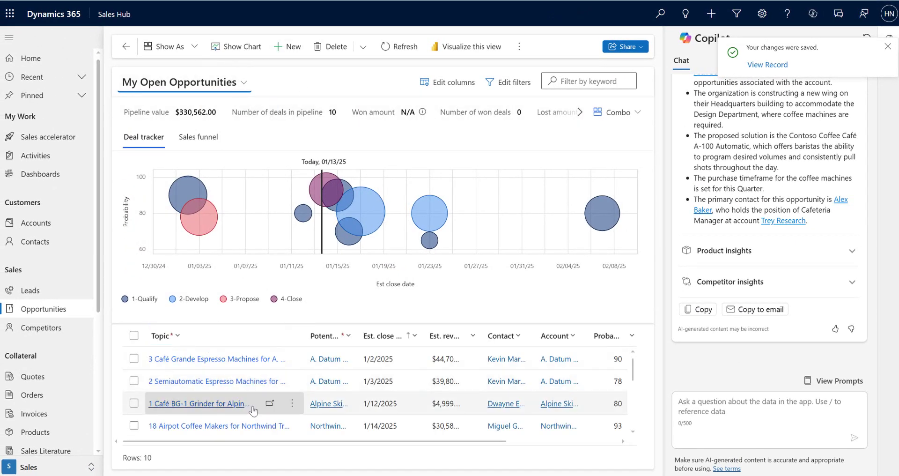
click(273, 377)
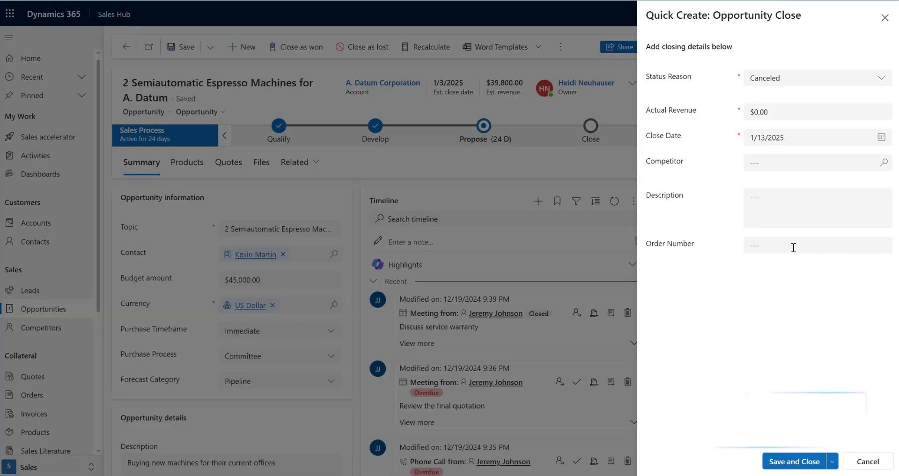
click(793, 247)
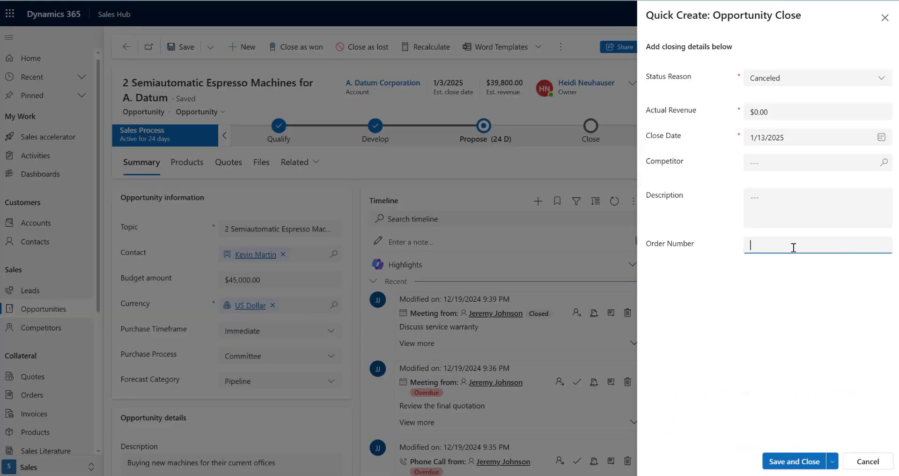